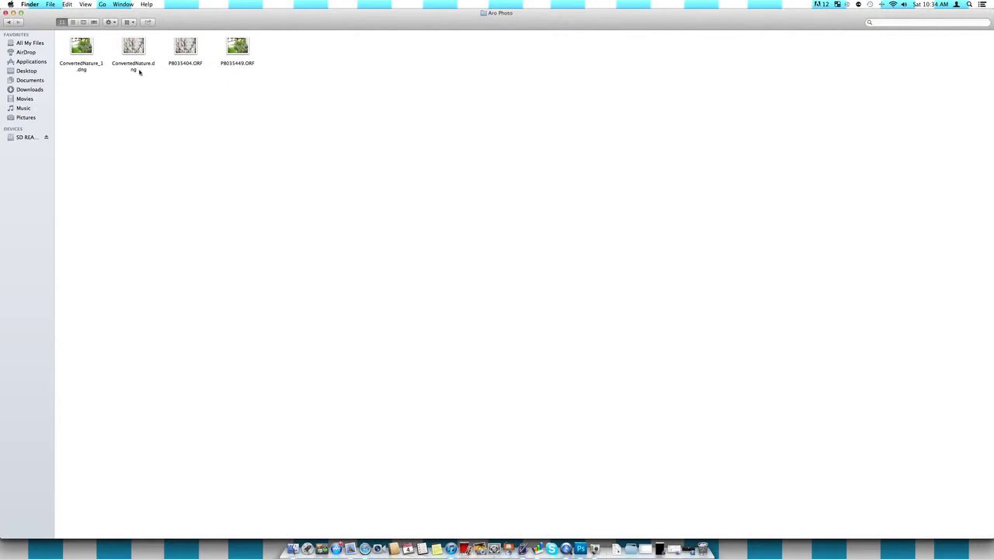
- Select both ConvertedNature DNG files in Finder and open them with Adobe Photoshop CS5
drag(140, 87, 81, 45)
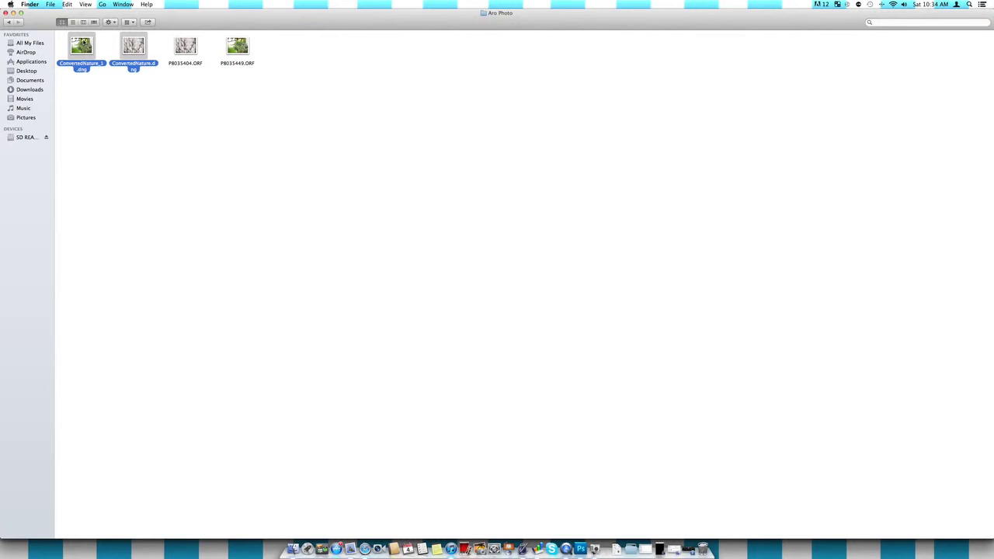
right_click(83, 42)
mouse_move(121, 63)
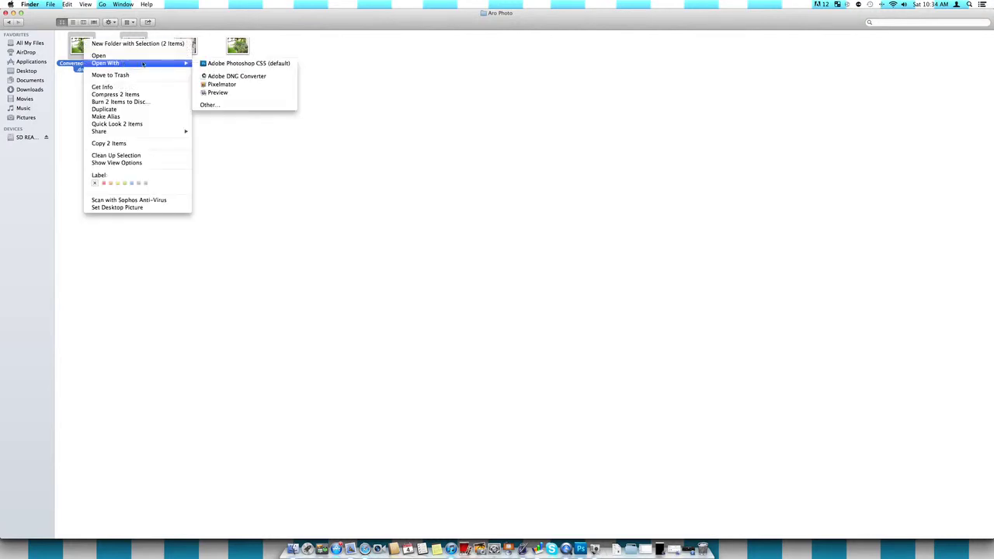
click(248, 63)
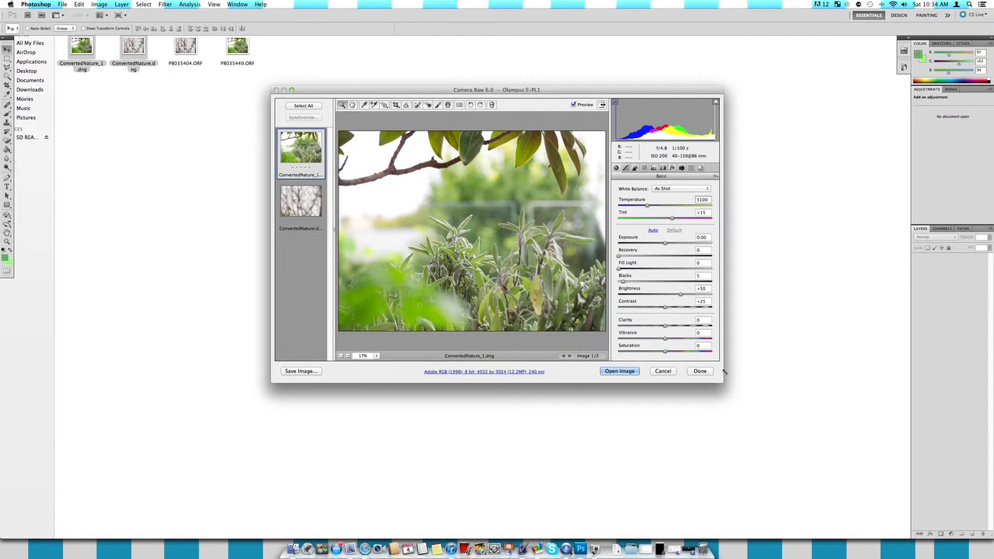
- Enlarge the Camera Raw window to fill the screen, preview the branch photo, then return to the herb photo
drag(739, 391, 844, 470)
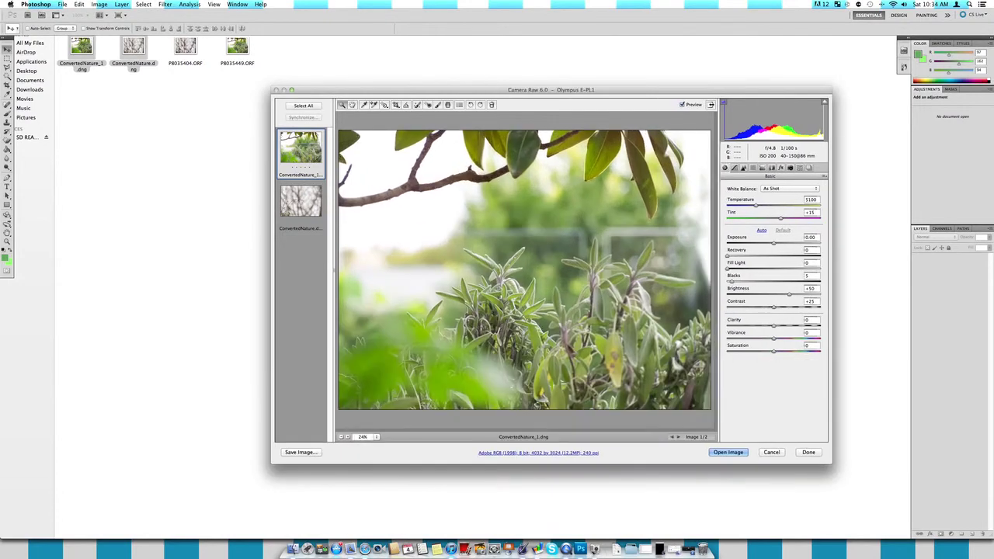
drag(505, 91, 250, 40)
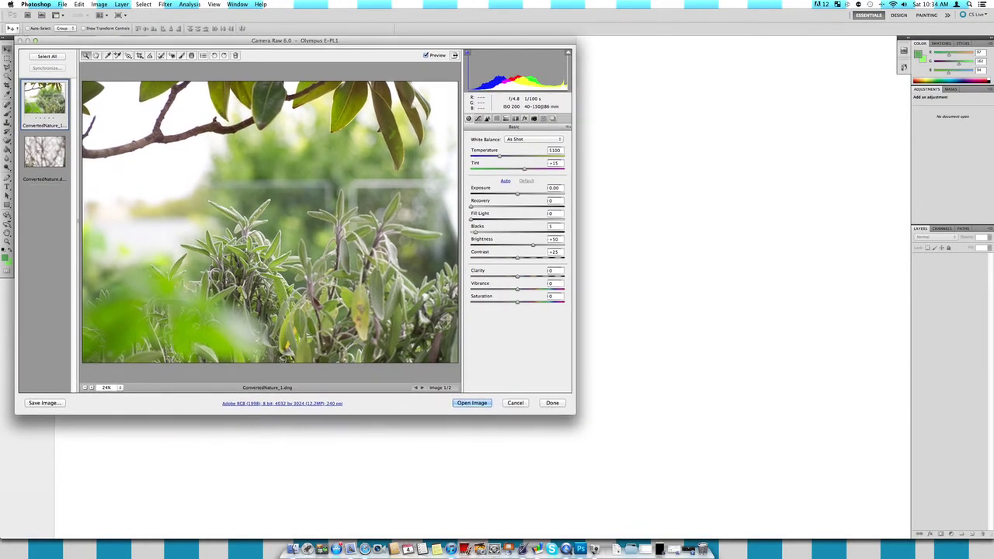
drag(573, 412, 899, 543)
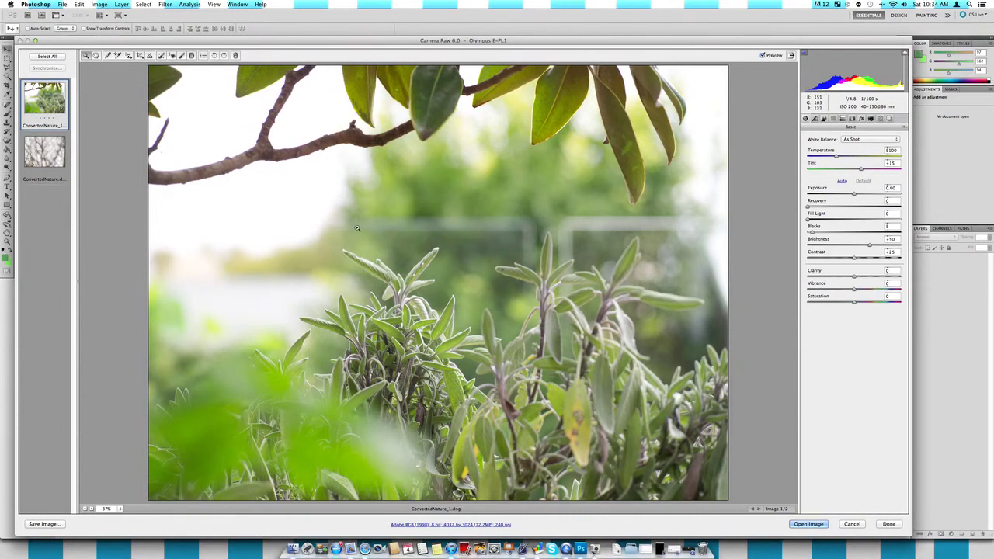
click(31, 152)
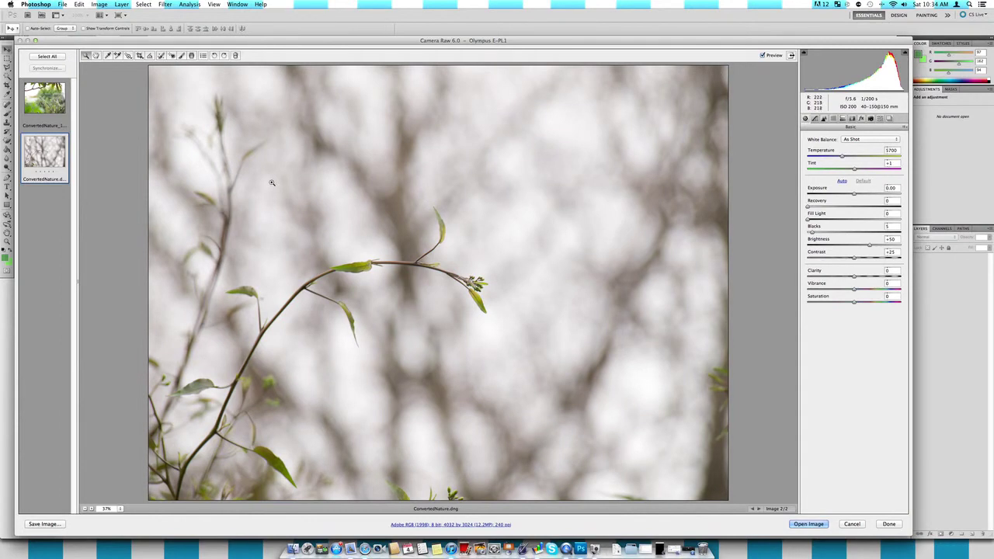
click(45, 108)
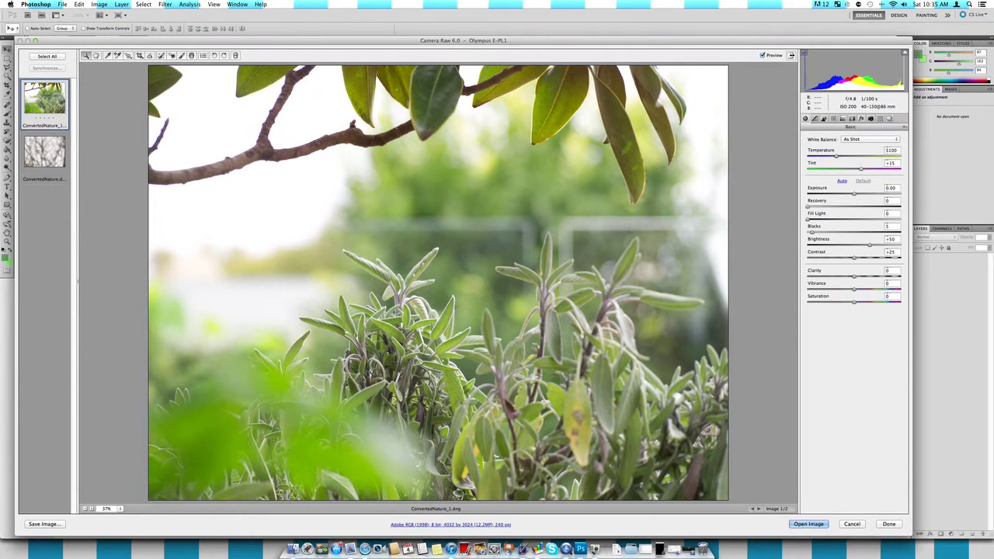
click(814, 118)
click(823, 119)
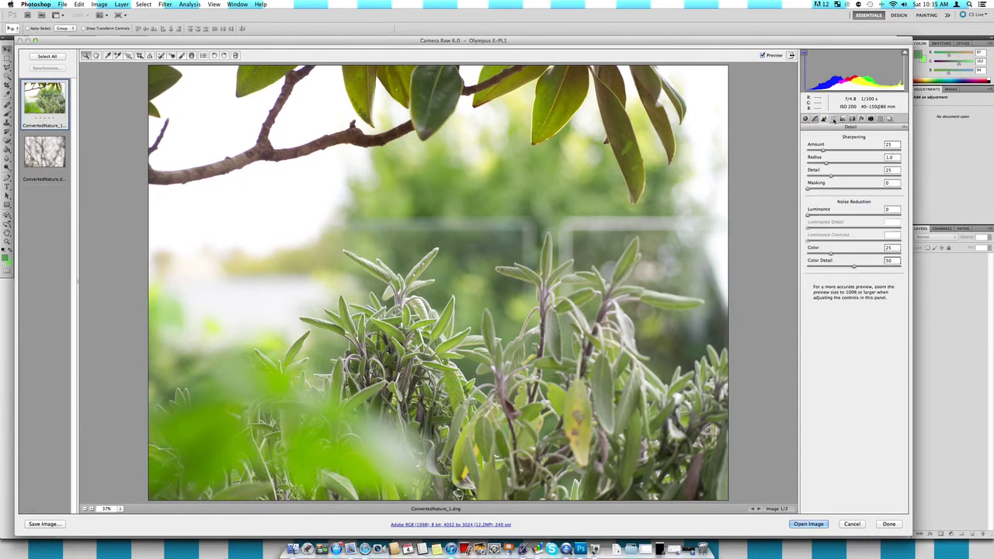
click(843, 119)
click(852, 118)
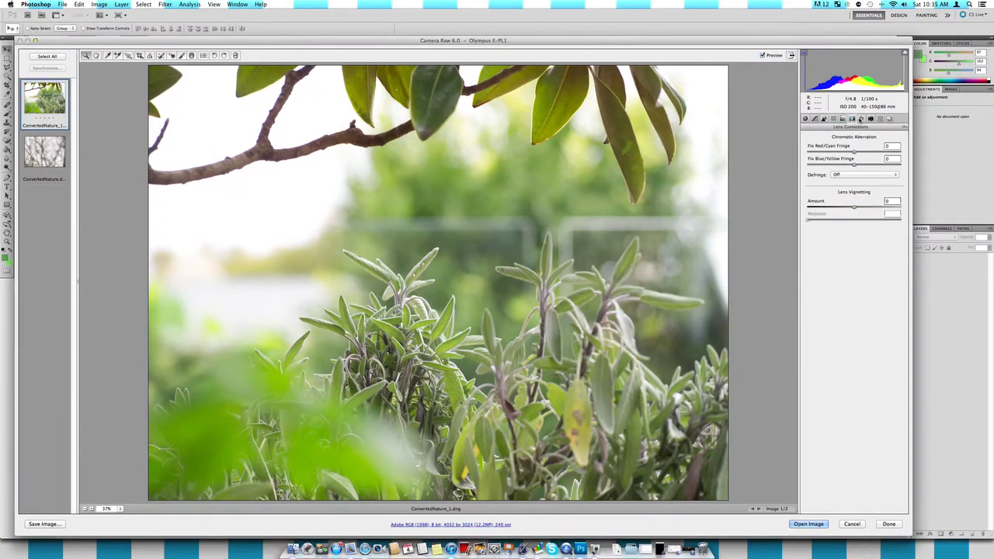
click(868, 119)
click(870, 119)
click(879, 119)
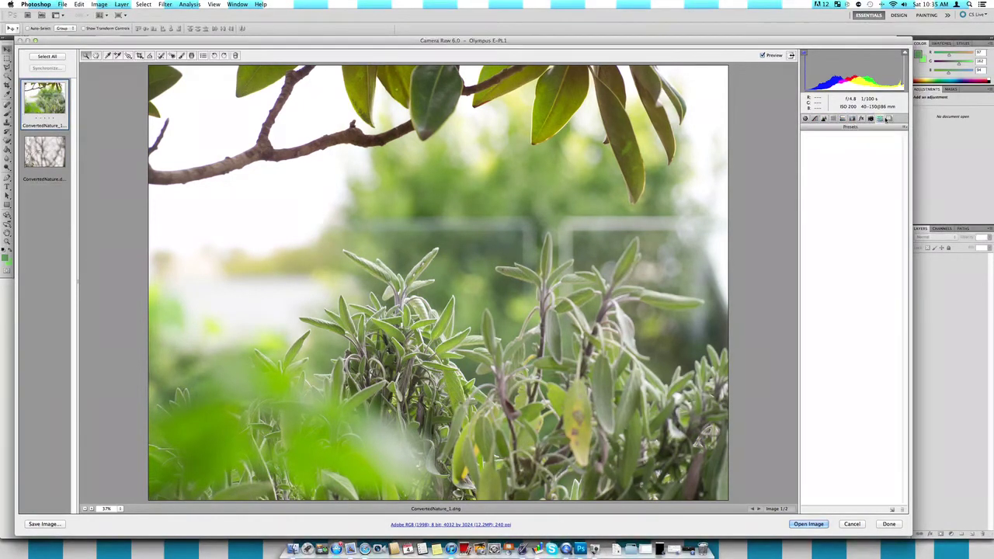
click(889, 118)
click(805, 118)
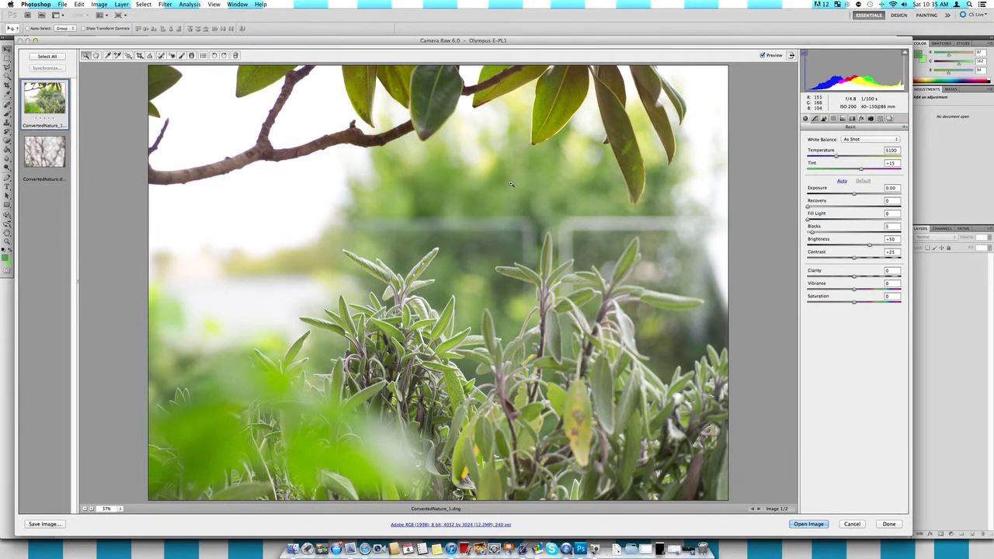
- Select the branch photo and bring its Temperature from 5700 down to about 5350
click(36, 155)
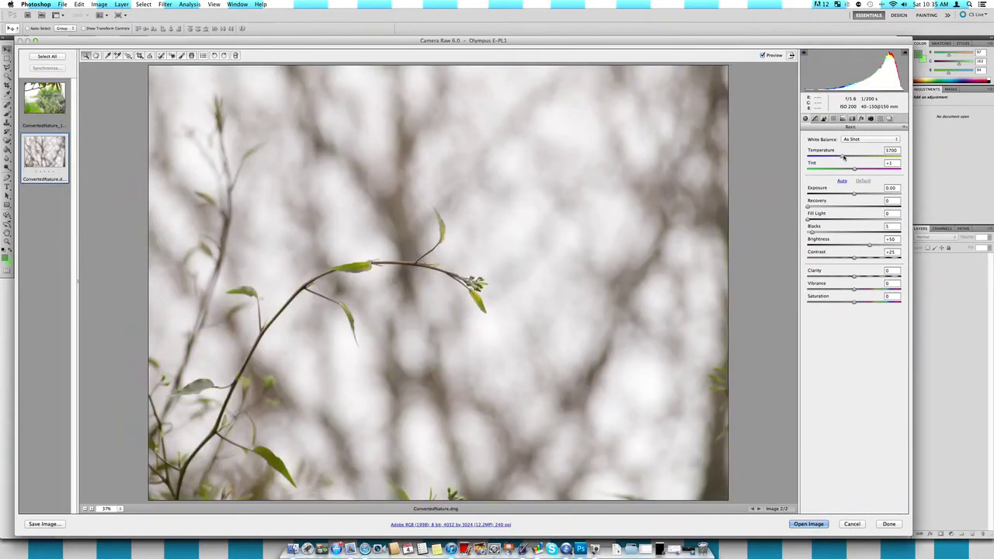
drag(843, 157, 845, 158)
key(shift+Down)
key(Down)
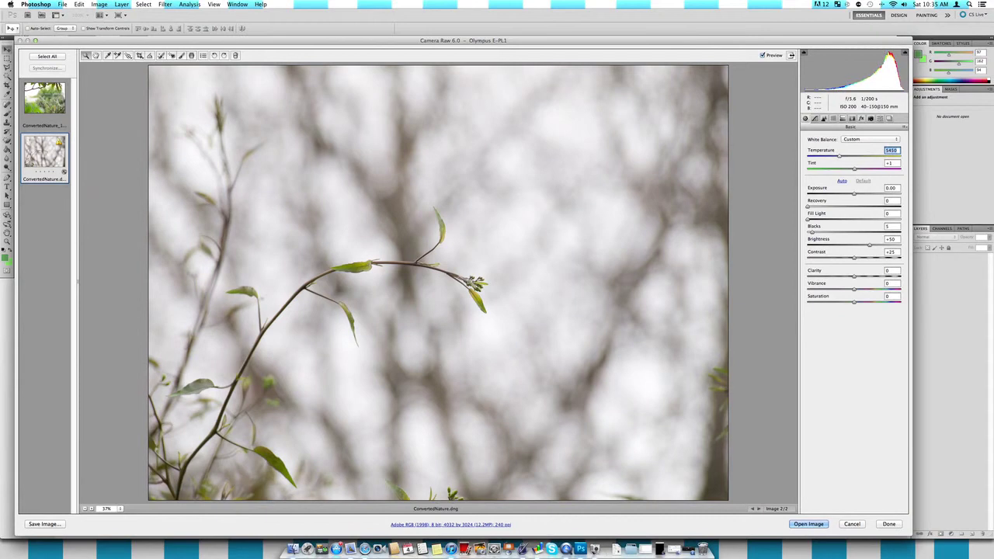
key(Down)
key(Down)
key(Down)
key(Down)
key(Down)
key(Down)
drag(829, 159, 840, 157)
- On the herb photo, set Tint to +18
click(36, 92)
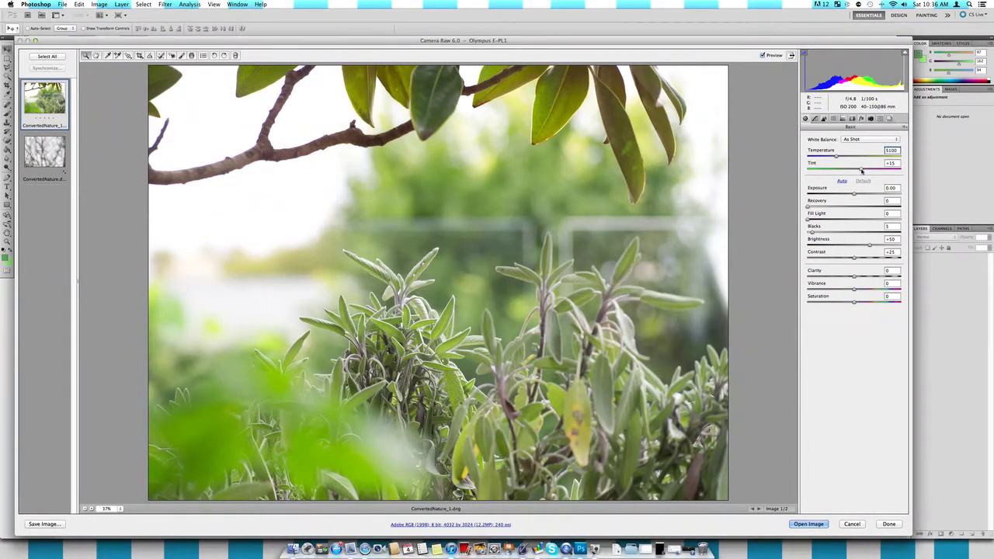
click(860, 170)
mouse_move(860, 169)
mouse_down()
mouse_move(883, 170)
mouse_move(841, 170)
mouse_move(862, 170)
mouse_up()
- Set the herb photo's Exposure to +0.15, trying Recovery higher but leaving it at 0
click(855, 194)
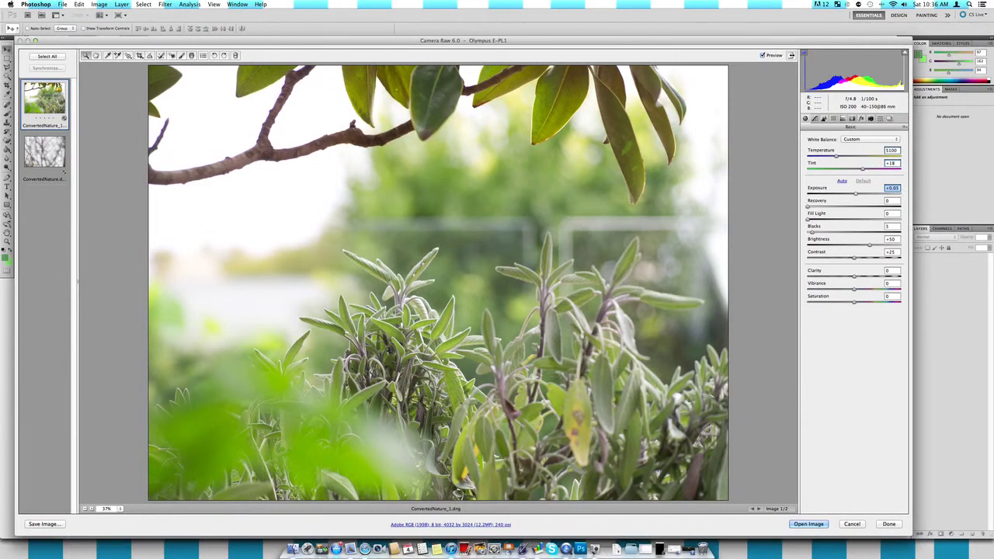
click(860, 195)
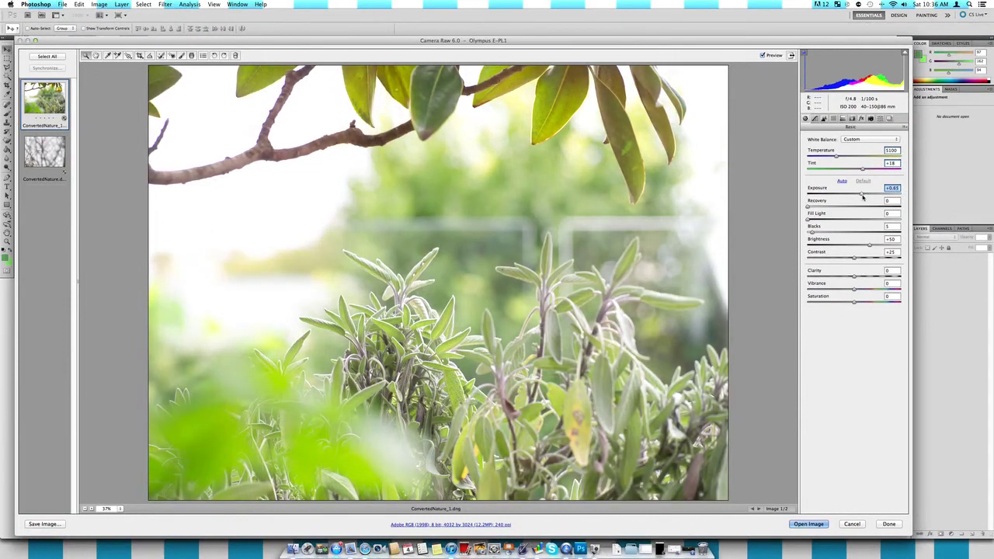
drag(860, 197, 857, 198)
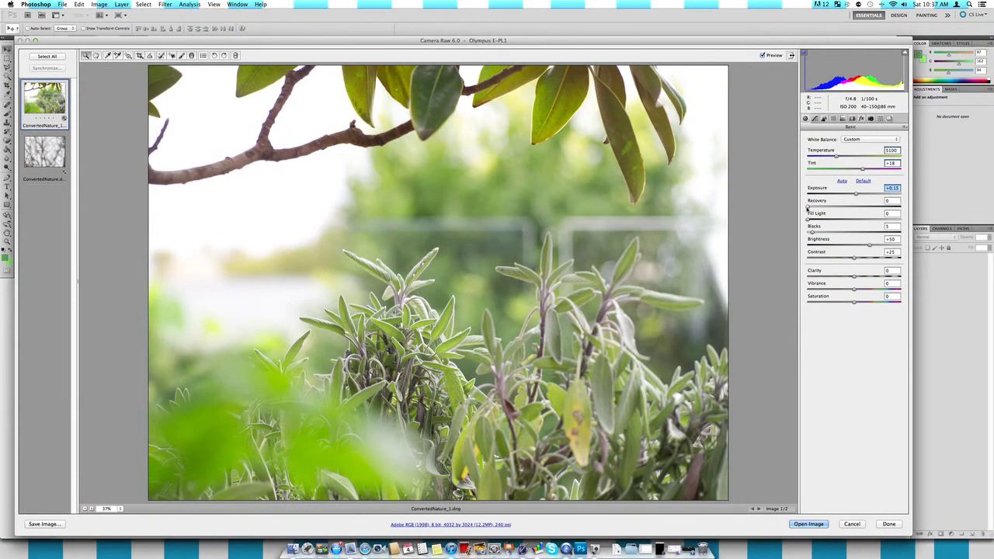
key(Tab)
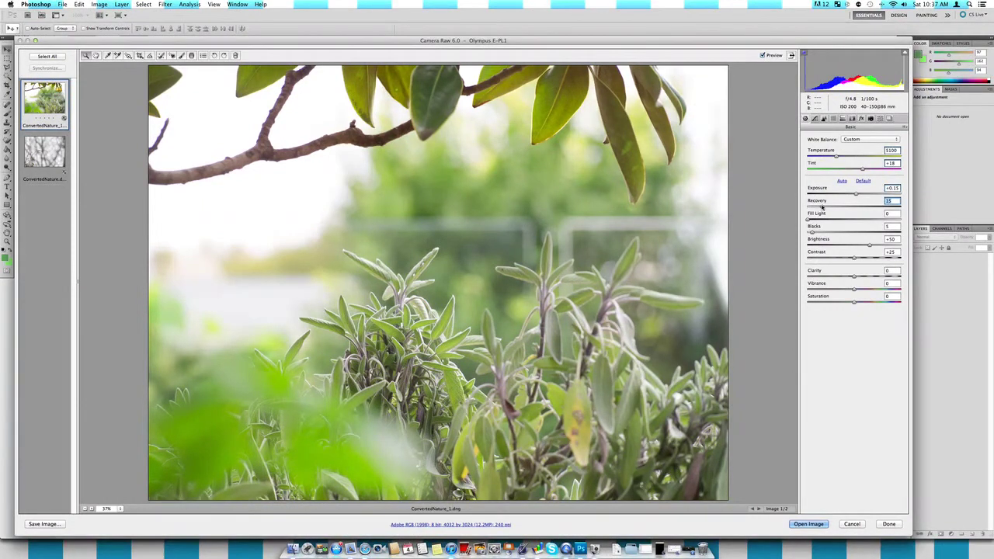
drag(822, 206, 856, 208)
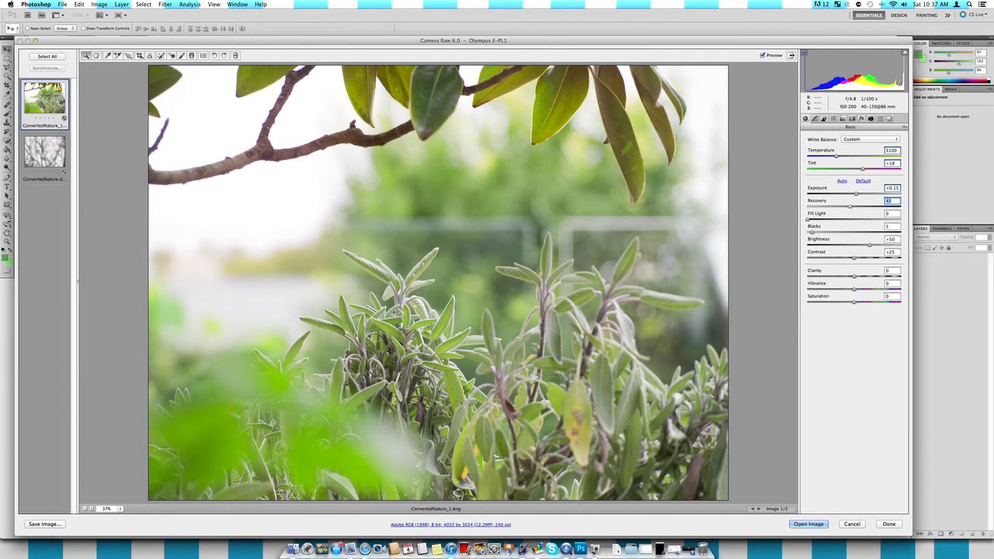
click(809, 207)
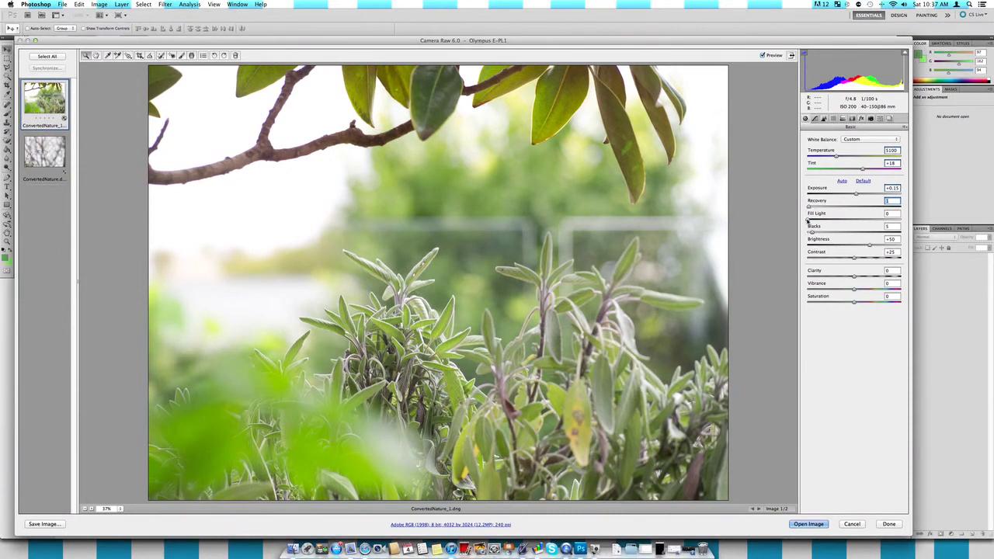
- Set Fill Light to 25 and deepen the Blacks, easing them back to about 35
key(Tab)
key(Up)
key(shift+Up)
key(shift+Up)
key(shift+Up)
key(shift+Up)
key(shift+Up)
key(shift+Up)
key(shift+Up)
key(shift+Up)
key(shift+Up)
key(shift+Up)
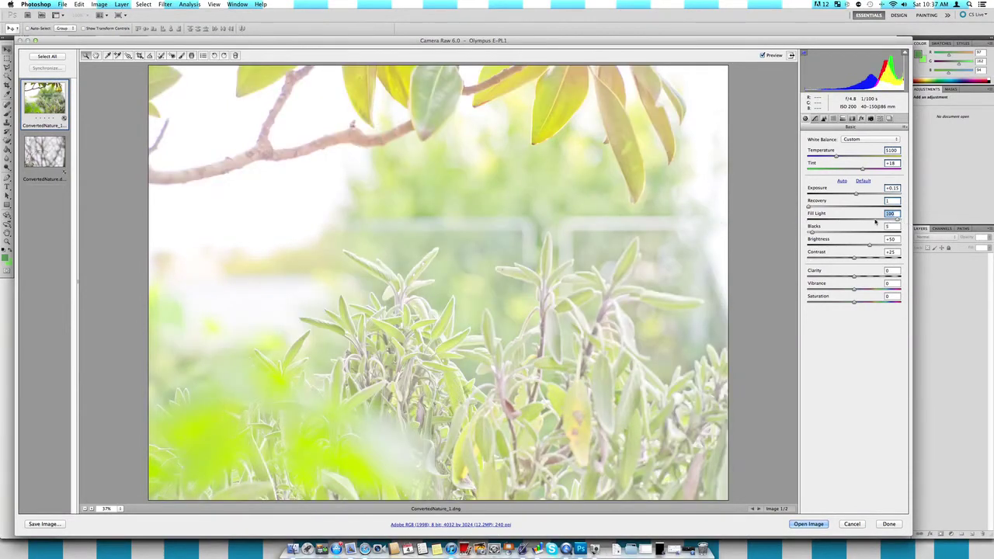
key(shift+Down)
key(shift+Down)
key(shift+Down)
key(shift+Down)
key(shift+Down)
key(shift+Down)
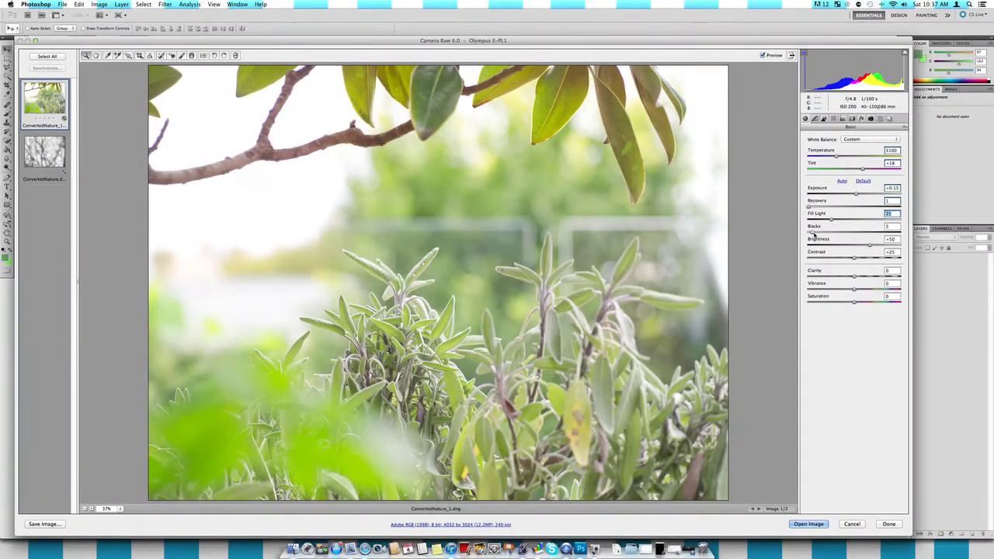
drag(811, 233, 846, 233)
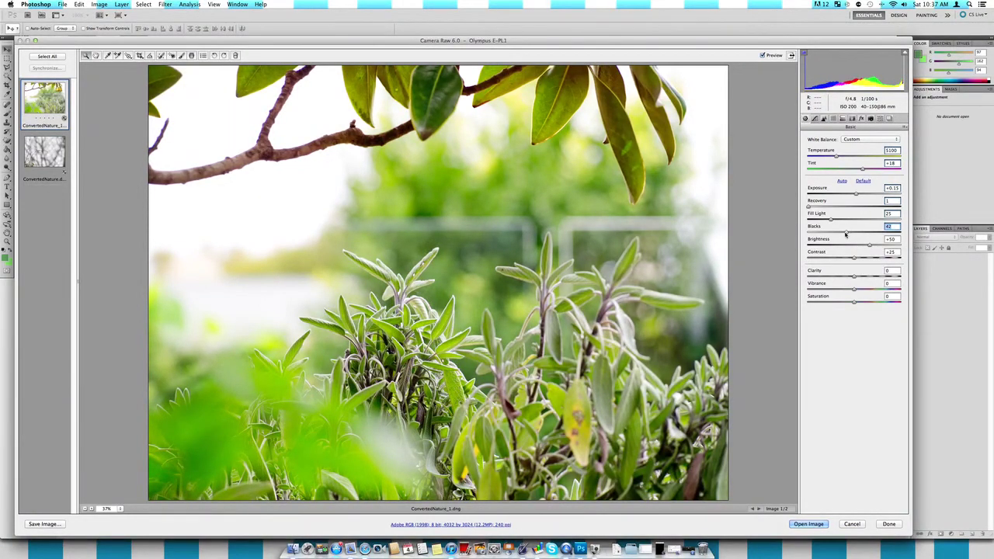
drag(846, 234, 839, 233)
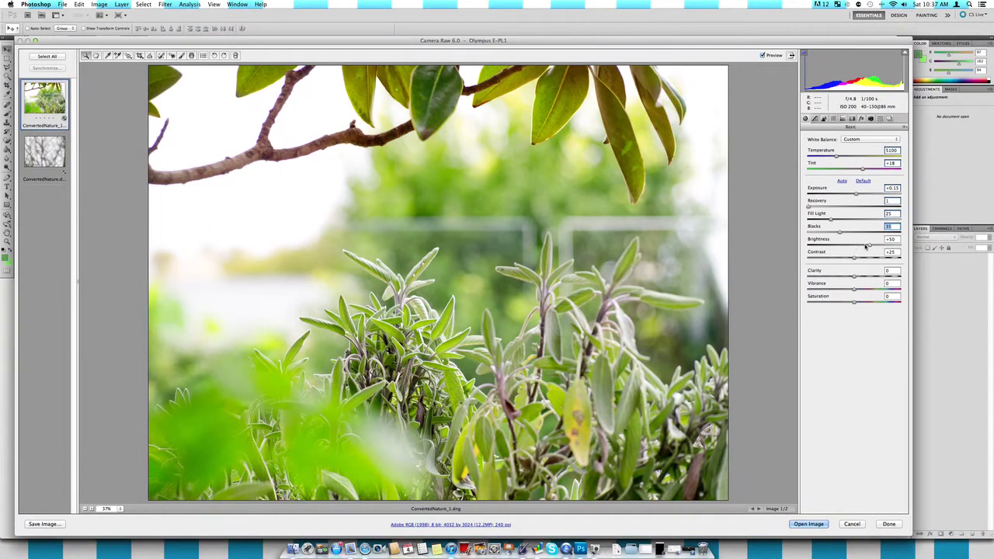
- Lower Brightness to +39, raise Contrast to +63 and reduce Blacks to 21
drag(866, 246, 867, 246)
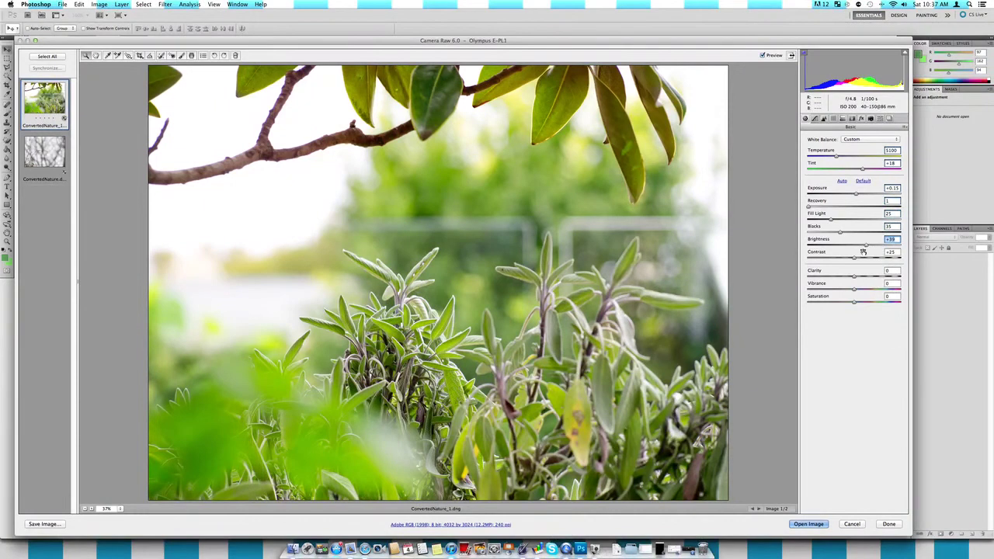
click(854, 259)
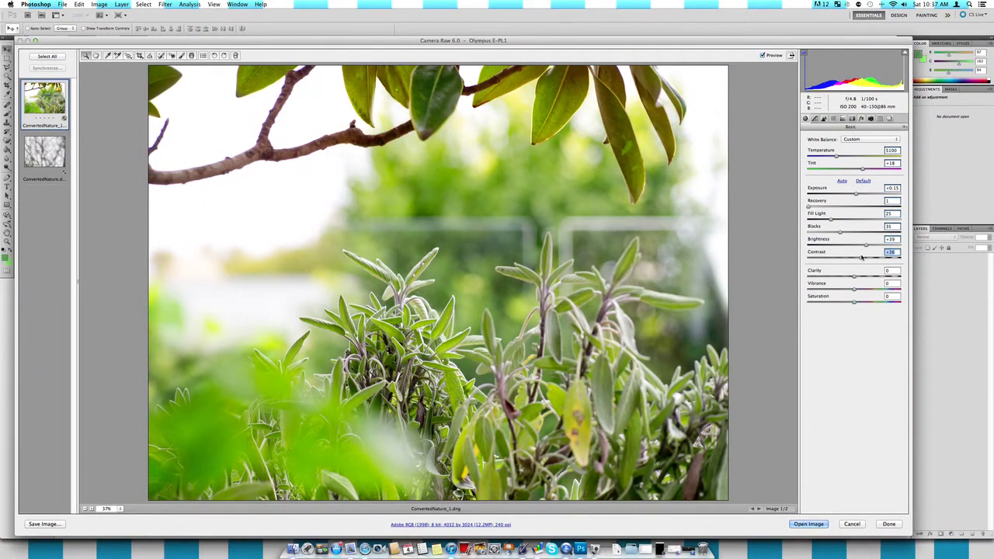
drag(860, 257, 884, 258)
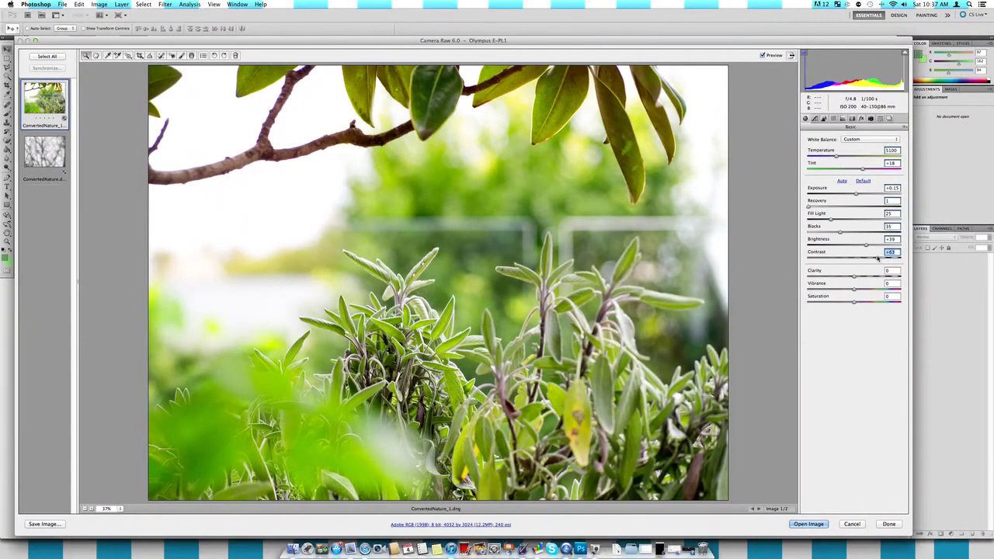
click(822, 232)
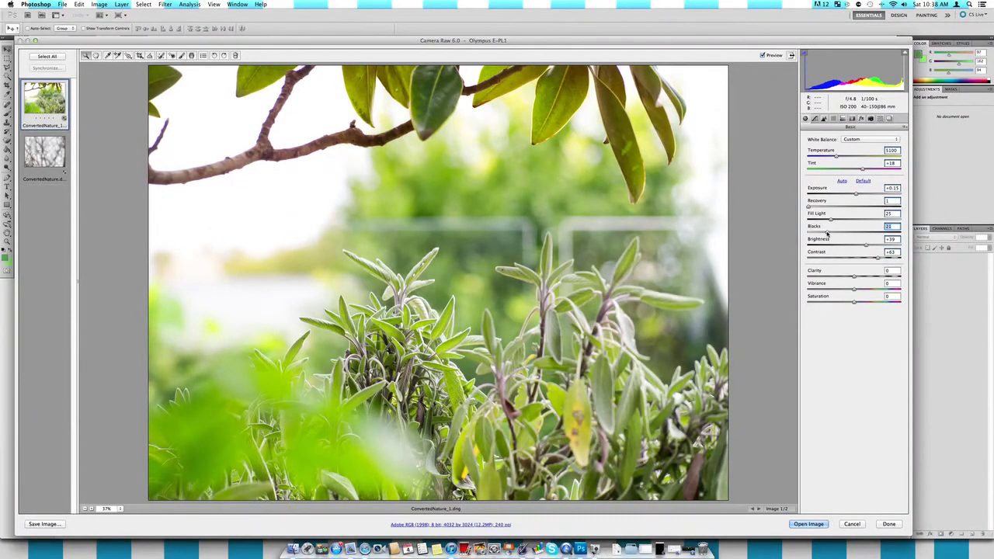
- Set the herb photo's Clarity to +2, Vibrance to +41 and Saturation to -19
click(854, 277)
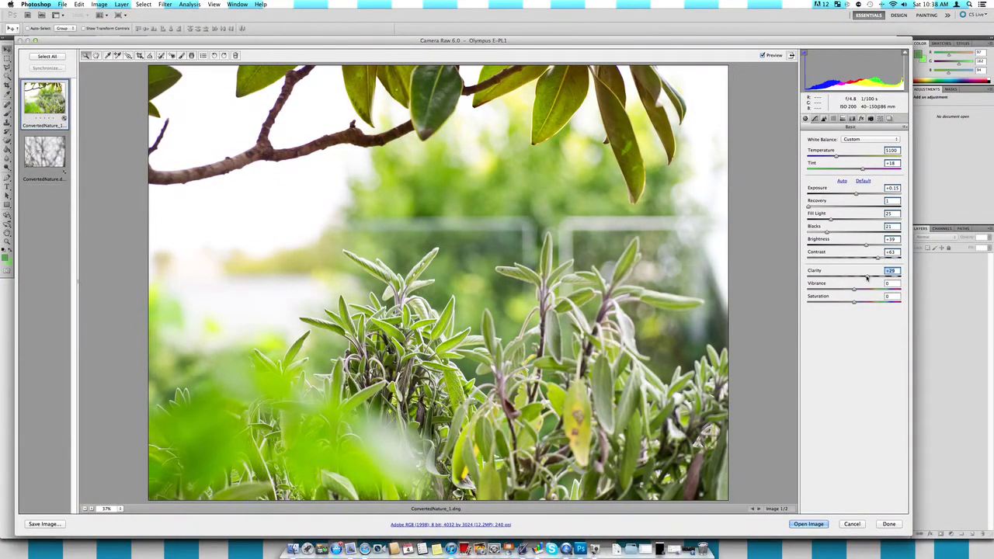
drag(864, 278, 857, 279)
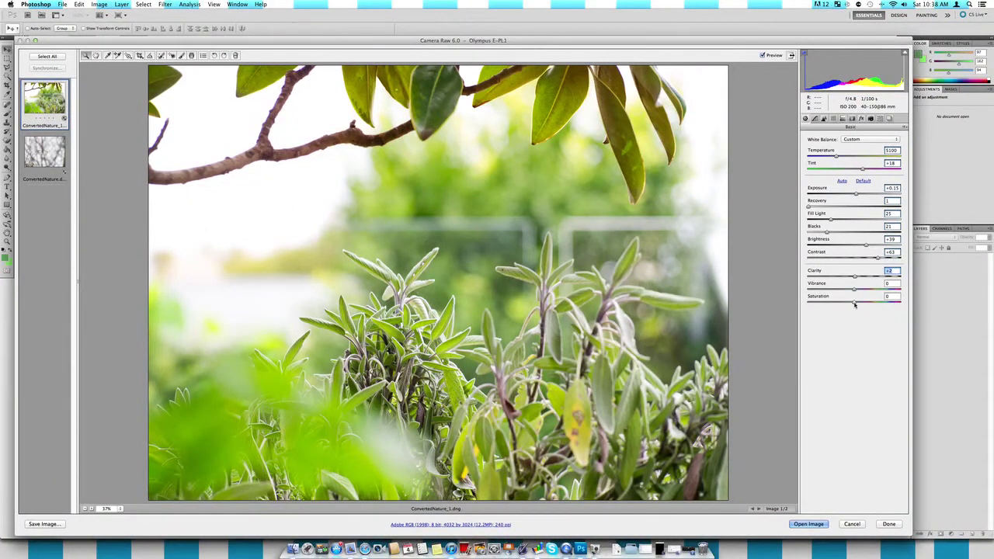
drag(853, 304, 871, 291)
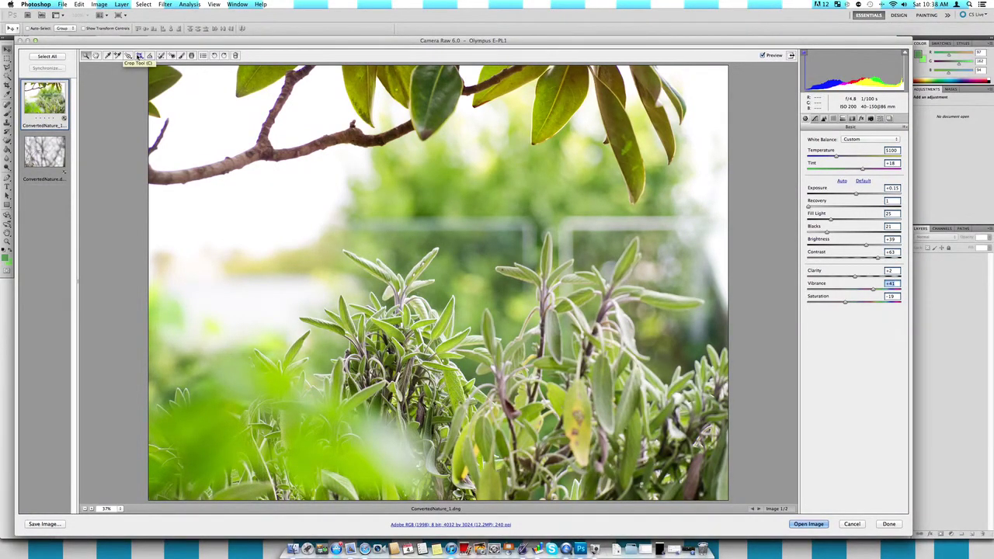
- Crop the herb photo to a vertical 1953 × 3021 frame over the plants
click(139, 55)
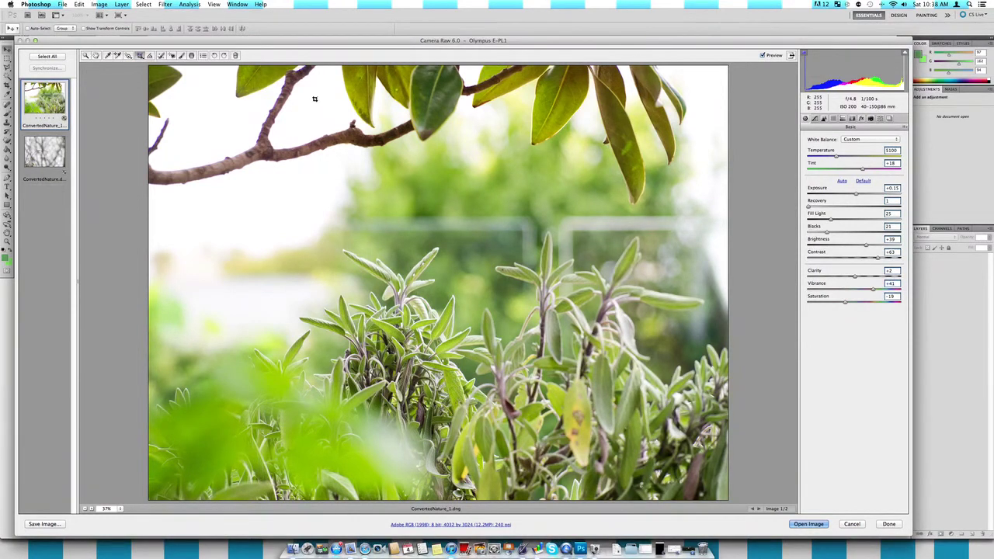
drag(299, 67, 579, 501)
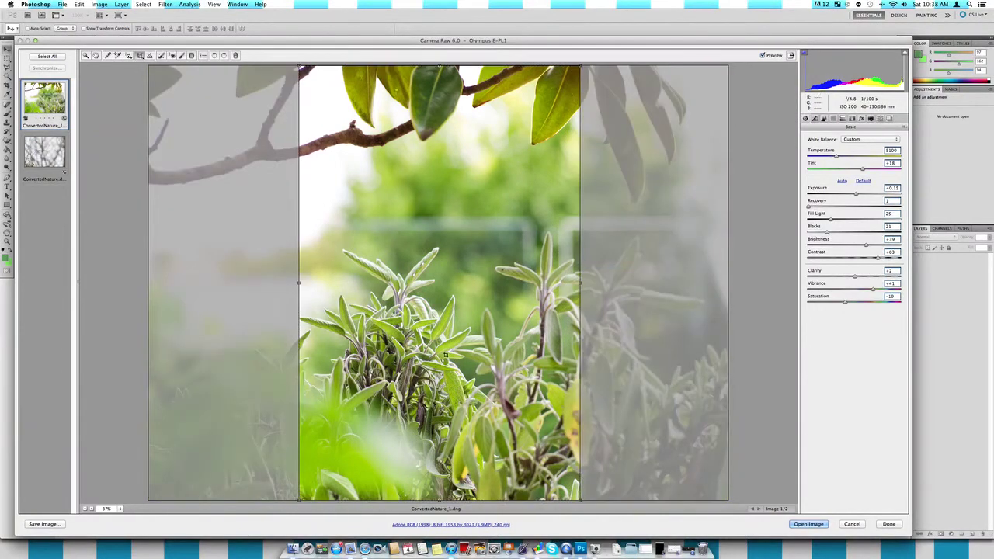
drag(437, 331, 392, 331)
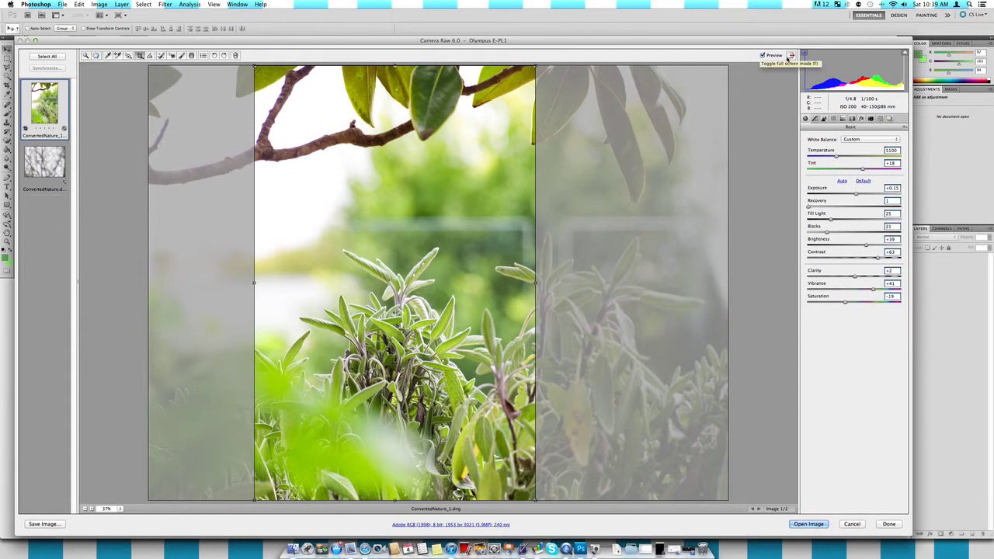
click(95, 55)
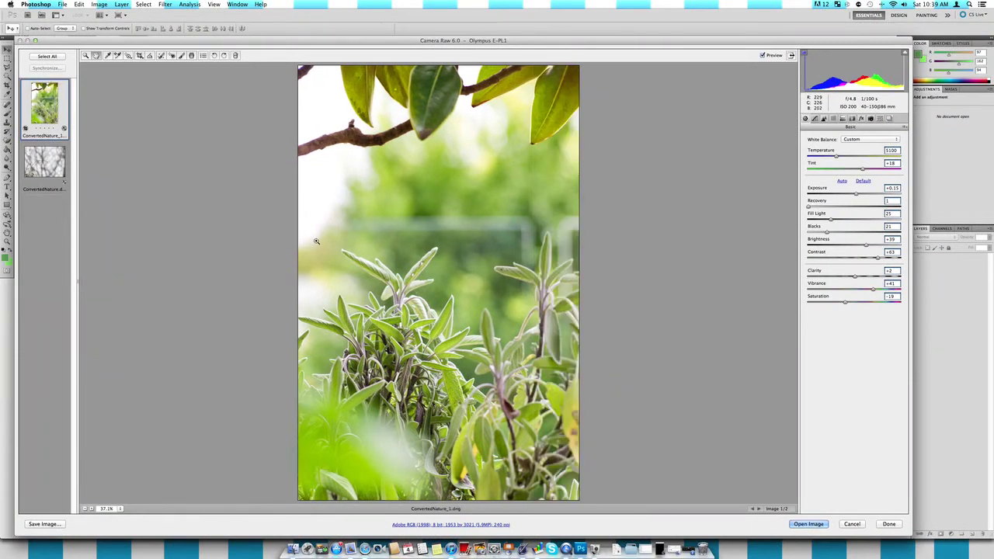
key(super+z)
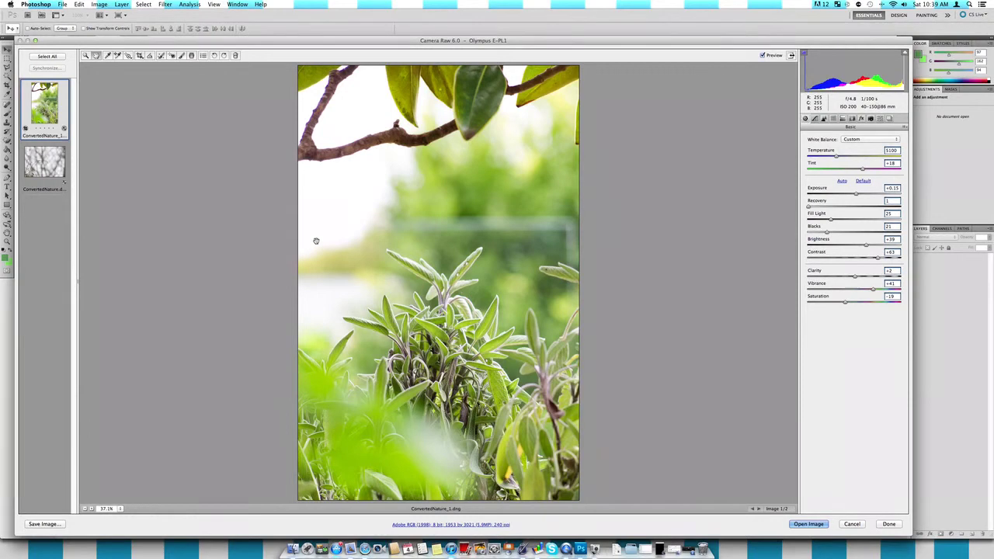
- On the branch photo, shift Tint slightly green, raise Exposure to +0.60 and Fill Light to 8
click(33, 157)
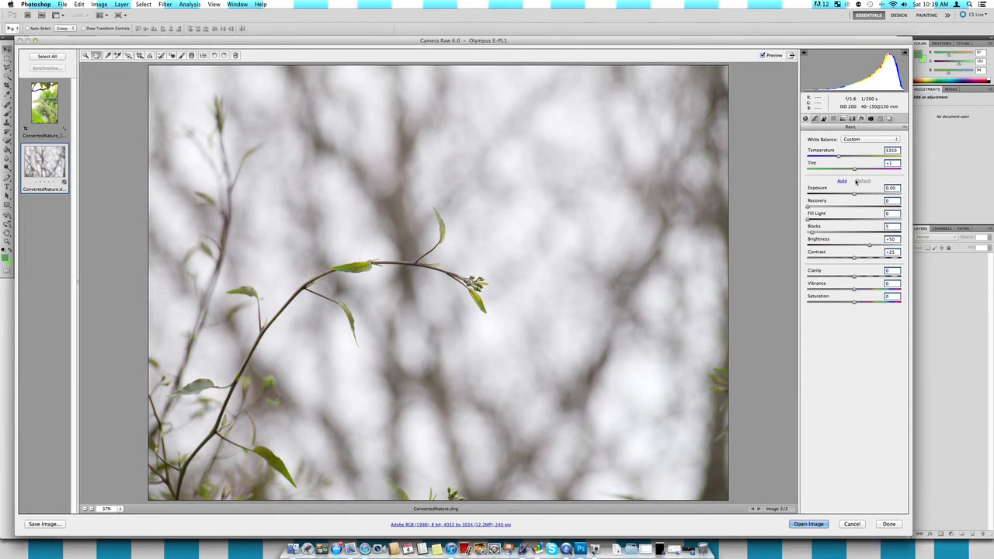
drag(854, 170, 852, 170)
drag(856, 197, 859, 197)
drag(807, 219, 816, 220)
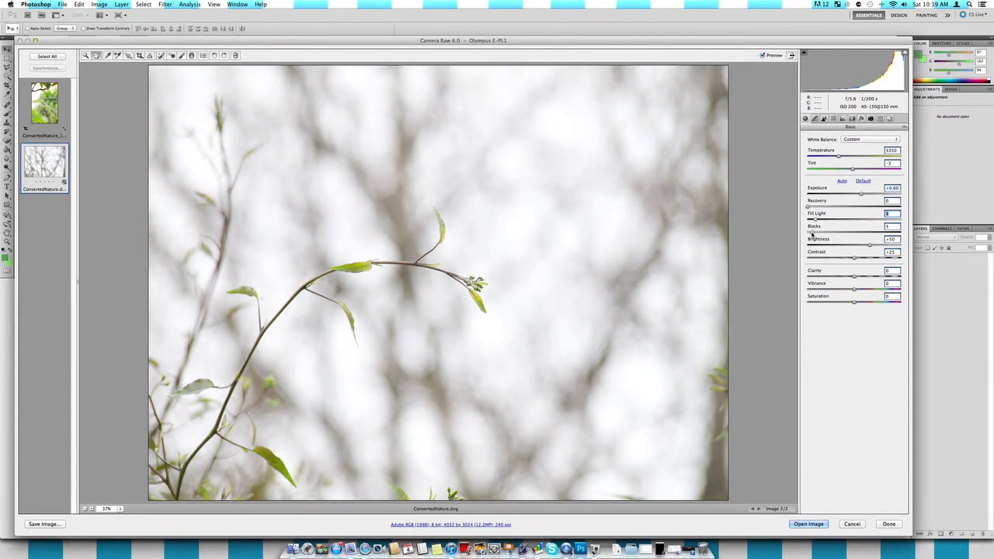
- Keep Brightness unchanged, set Contrast to +61 and Clarity to +31, and begin raising Vibrance
click(869, 245)
drag(870, 245, 875, 245)
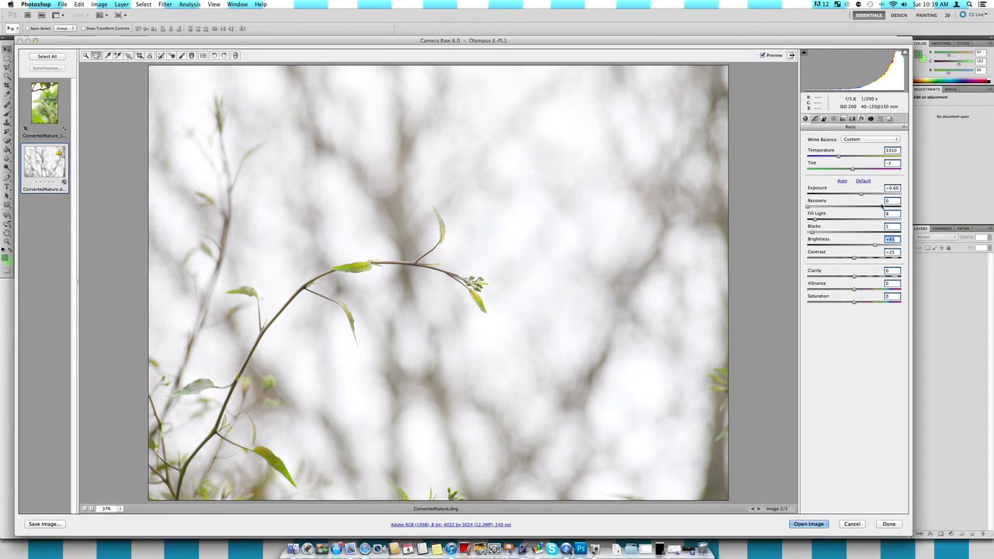
key(super+z)
drag(854, 259, 872, 259)
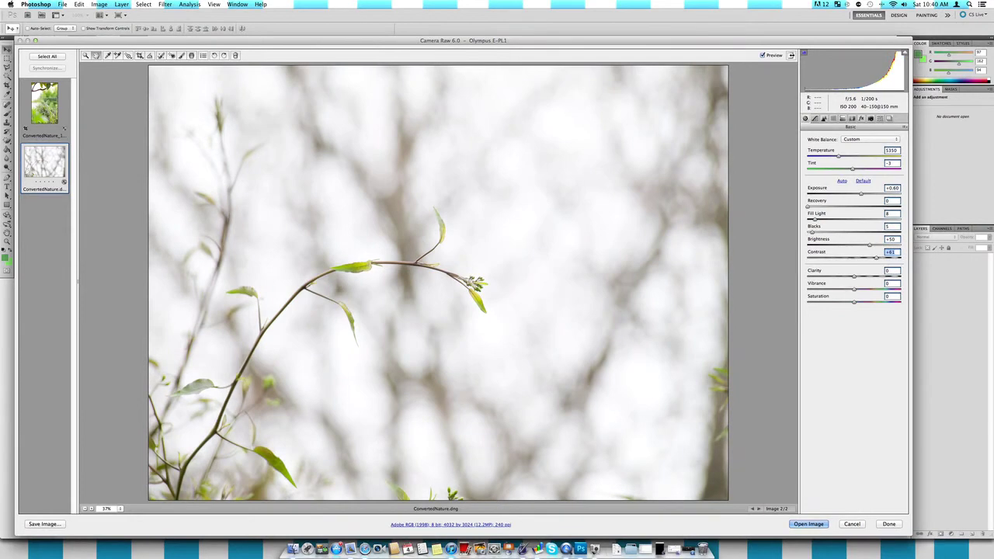
click(873, 276)
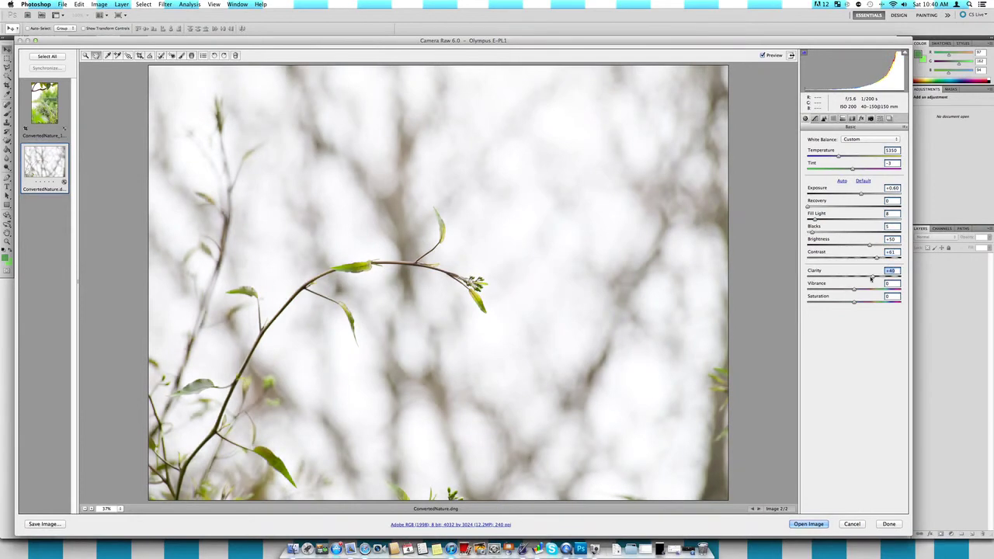
drag(870, 279, 863, 279)
click(873, 289)
- Set Saturation +11 and Vibrance +28, then crop the branch photo to 1899 × 1747 around the twig
click(859, 302)
click(867, 289)
click(139, 55)
drag(533, 151, 259, 403)
drag(351, 299, 371, 298)
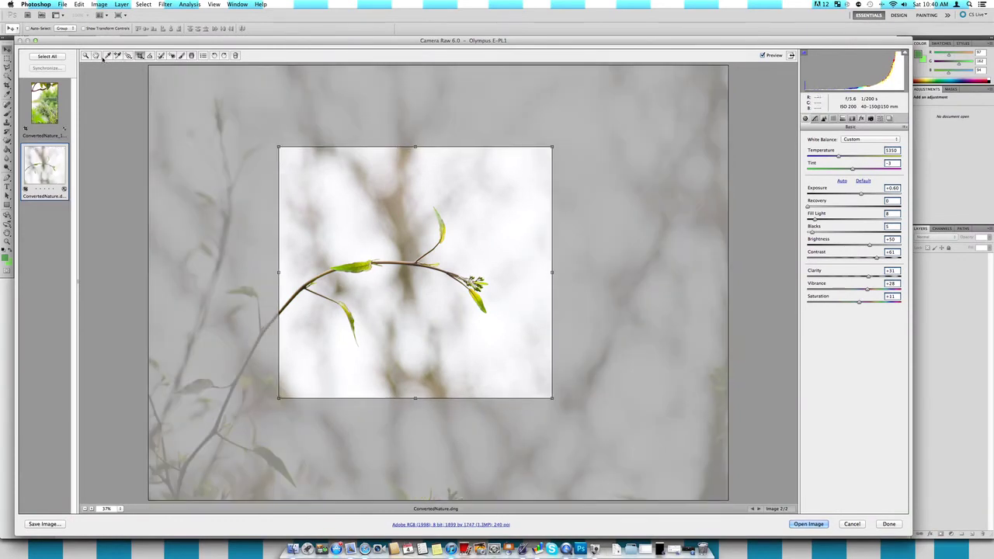
key(z)
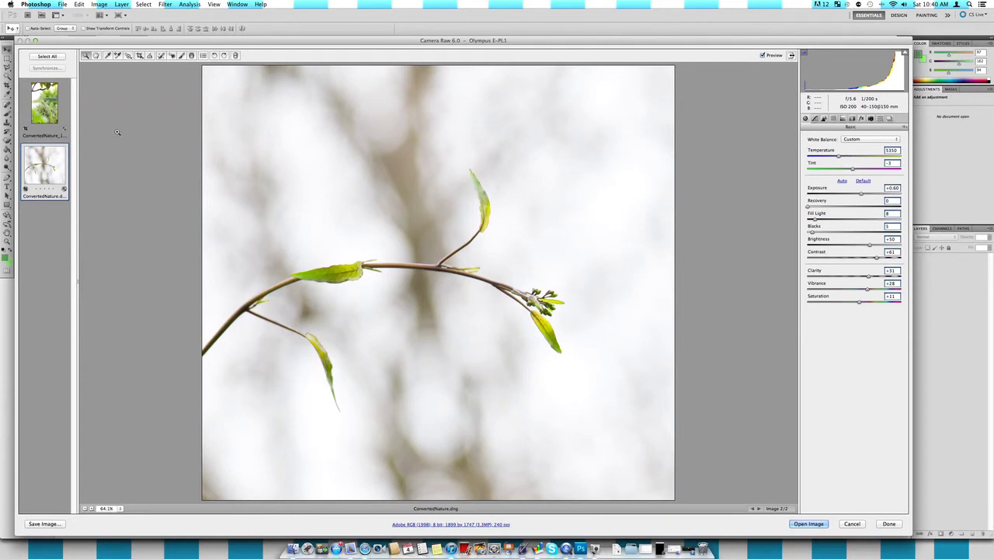
- Save the cropped herb photo as a .jpg named 'Carden Photo' in the same folder
click(45, 102)
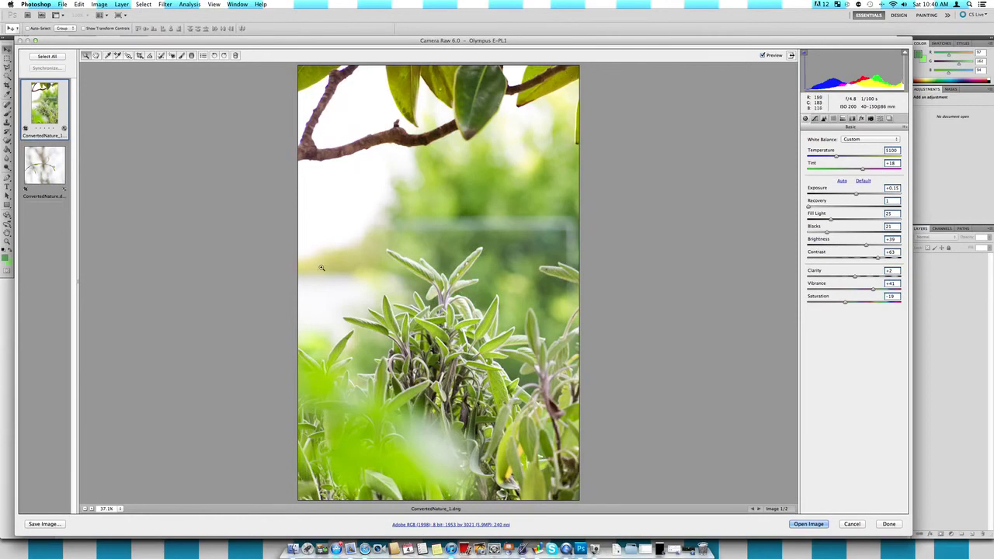
click(37, 524)
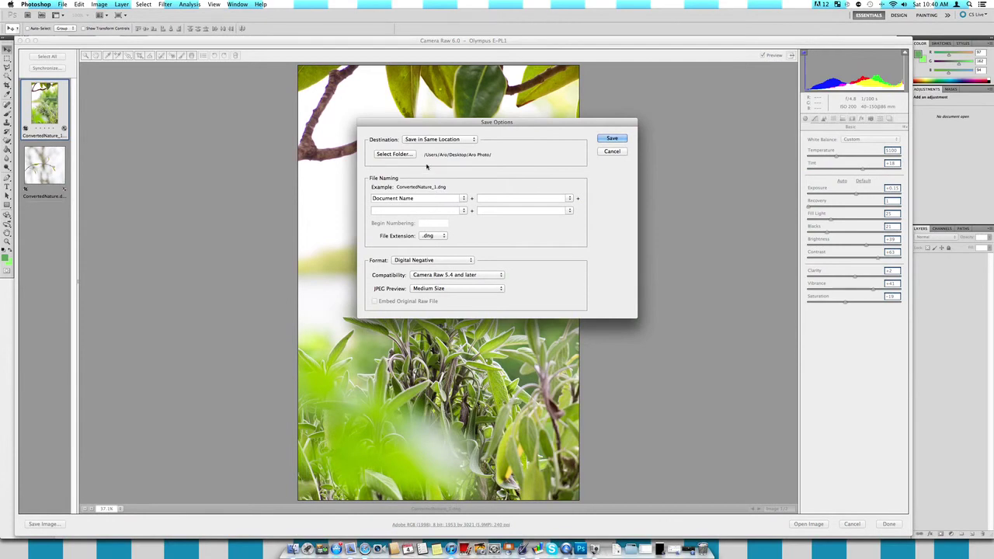
click(432, 236)
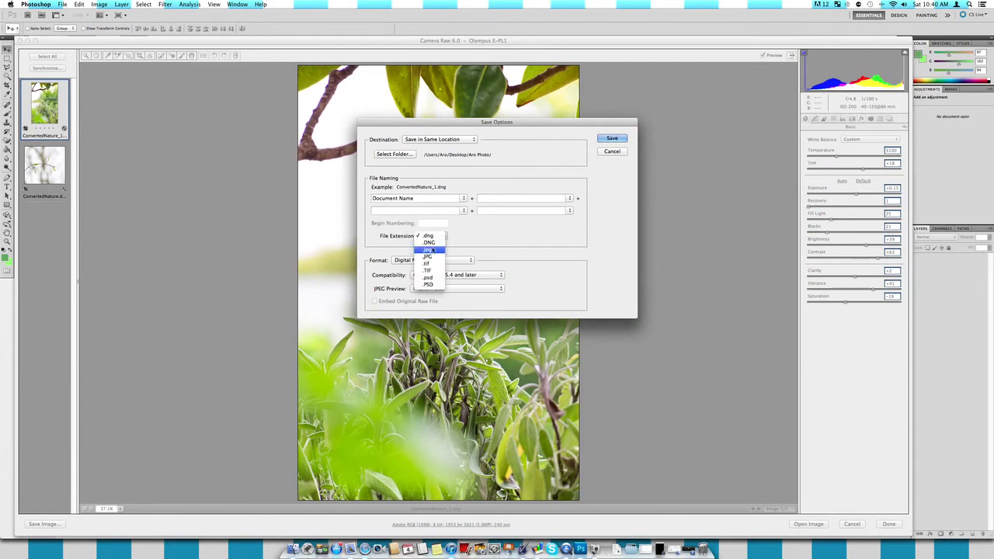
click(427, 249)
drag(414, 198, 370, 198)
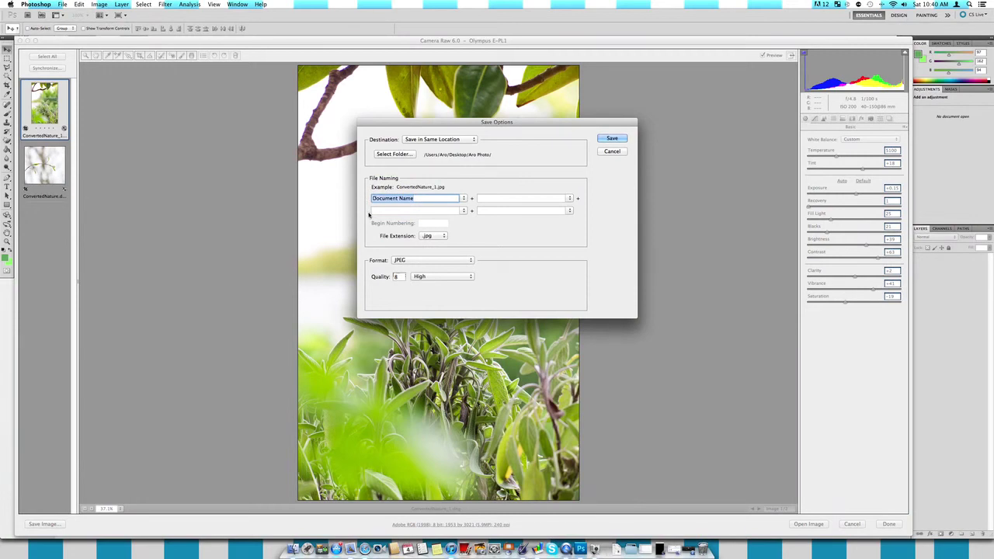
key(BackSpace)
text(C)
text(arden Photo)
click(612, 138)
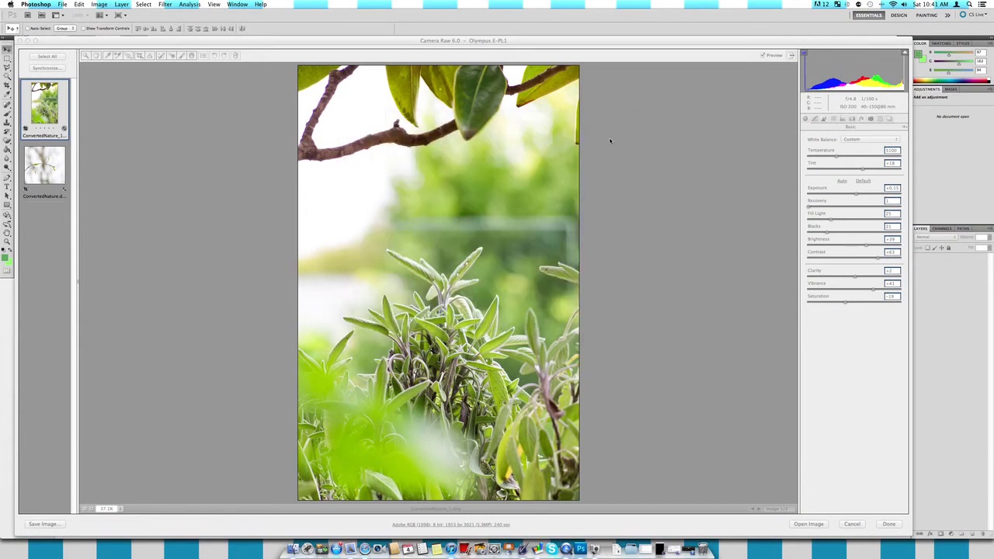